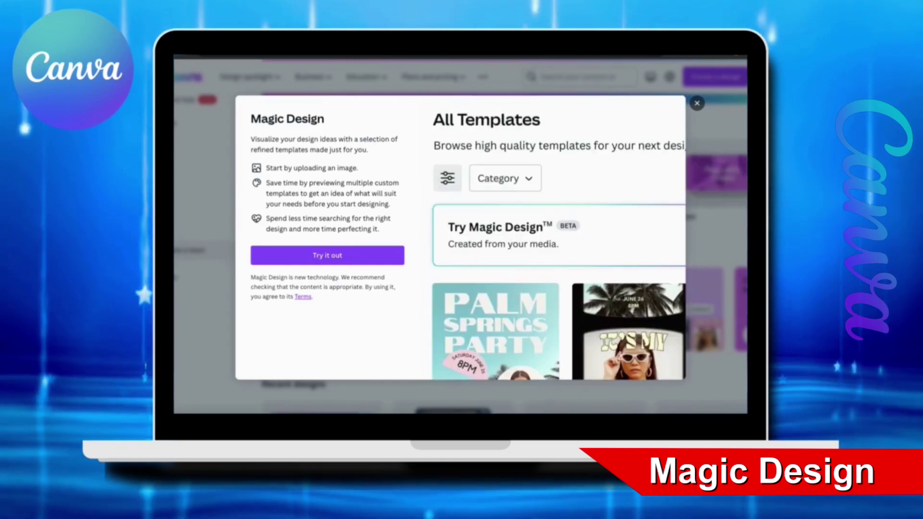
- Drop a photo onto the Try Magic Design card to preview generated templates
{"action": "left_click_drag", "start_coordinate": [682, 289], "coordinate": [615, 252]}
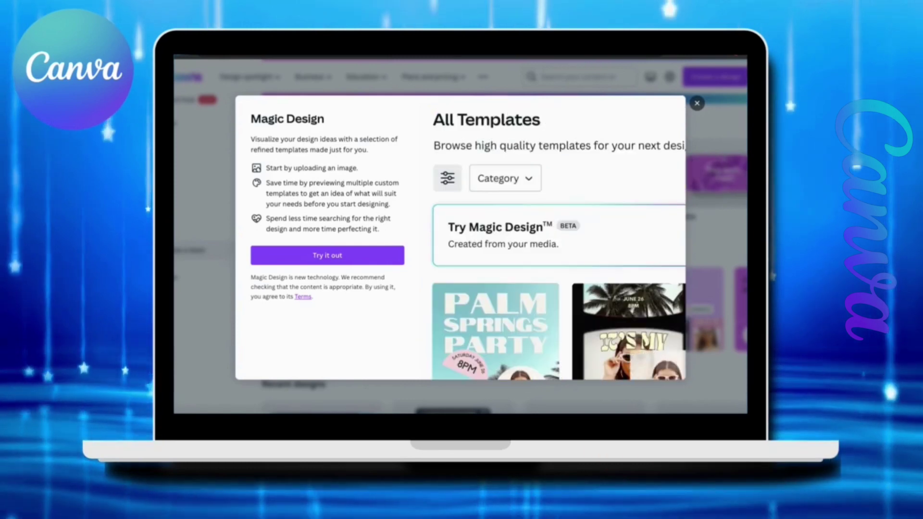
{"action": "left_click_drag", "start_coordinate": [682, 288], "coordinate": [614, 248]}
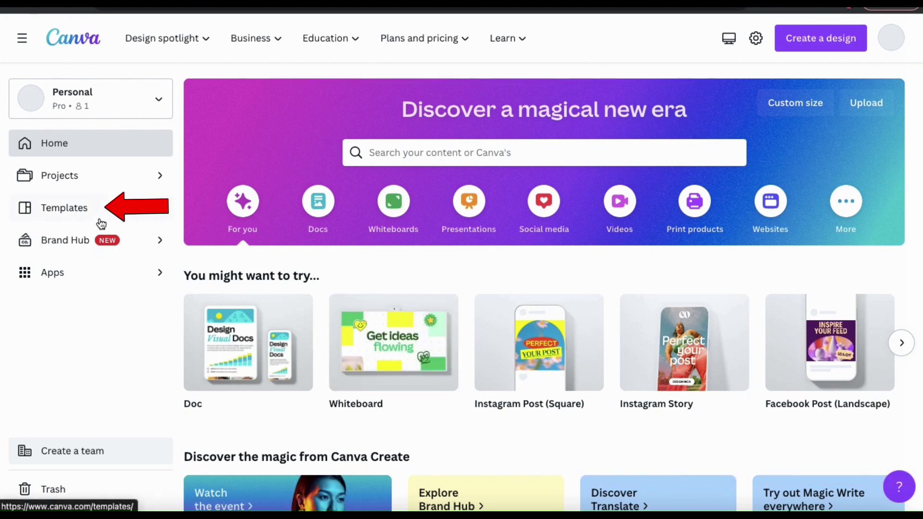
- Go to Templates and open All templates with the Try Magic Design banner
{"action": "left_click", "coordinate": [70, 217]}
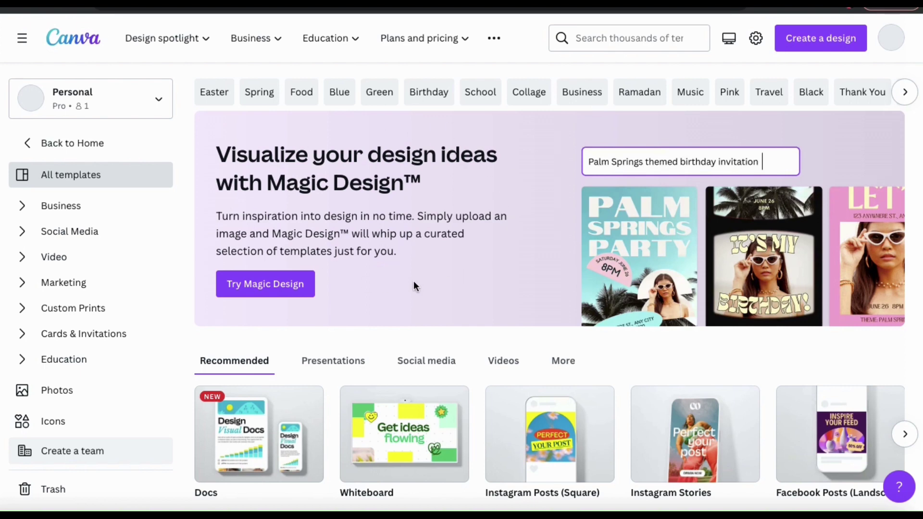
{"action": "left_click", "coordinate": [271, 294]}
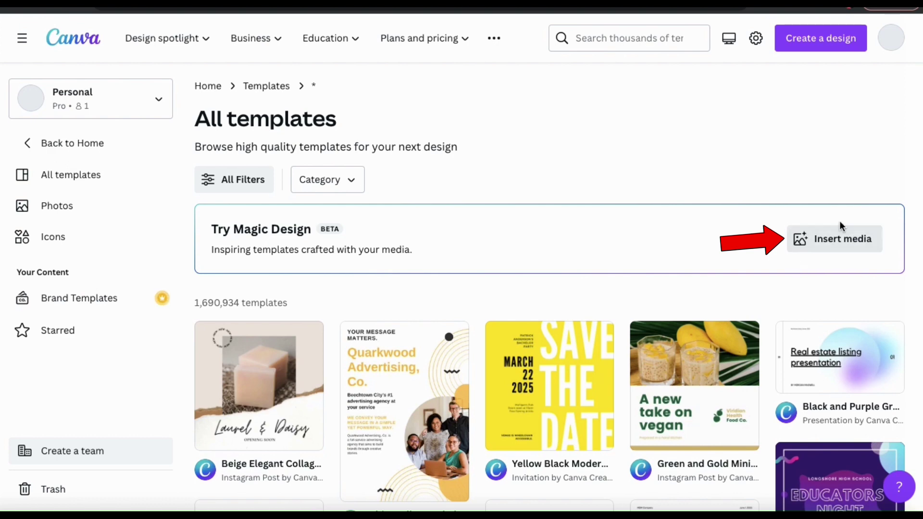
- Upload 2.png, the QD coffee mug photo, from the Magic Design folder
{"action": "left_click", "coordinate": [832, 250]}
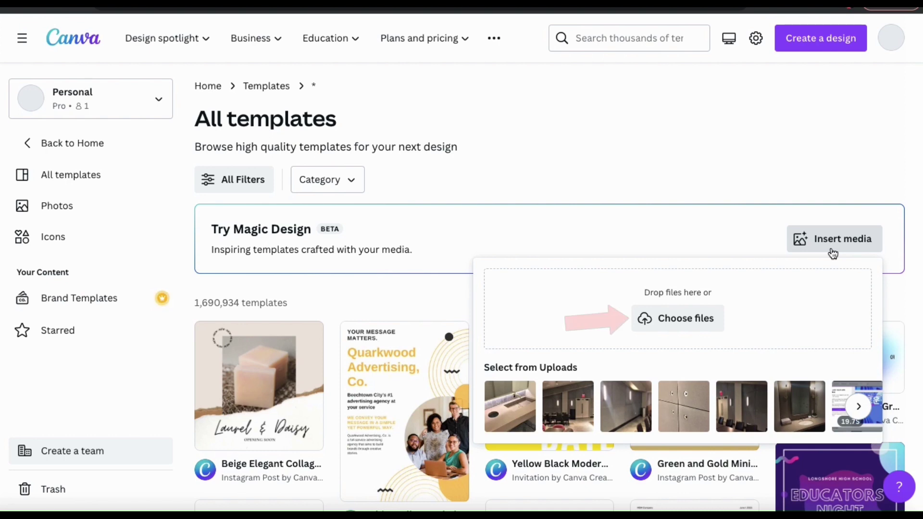
{"action": "left_click", "coordinate": [709, 317]}
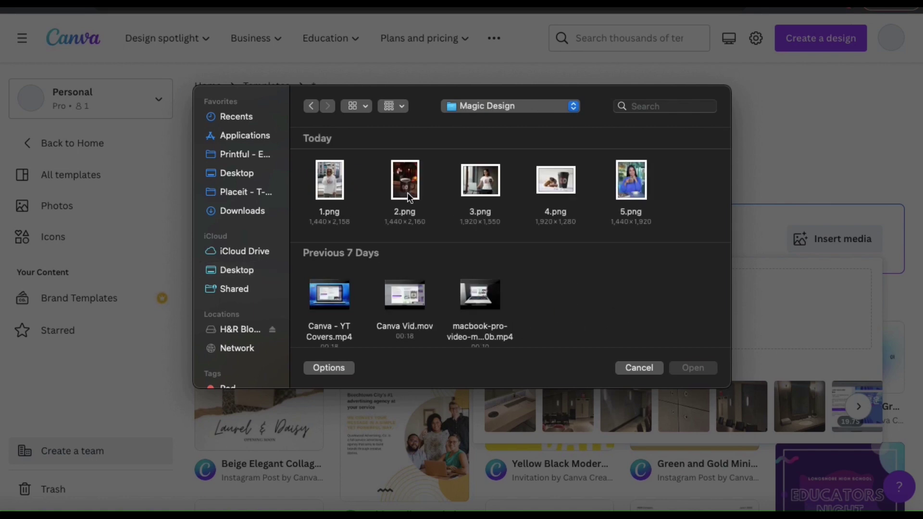
{"action": "double_click", "coordinate": [408, 193]}
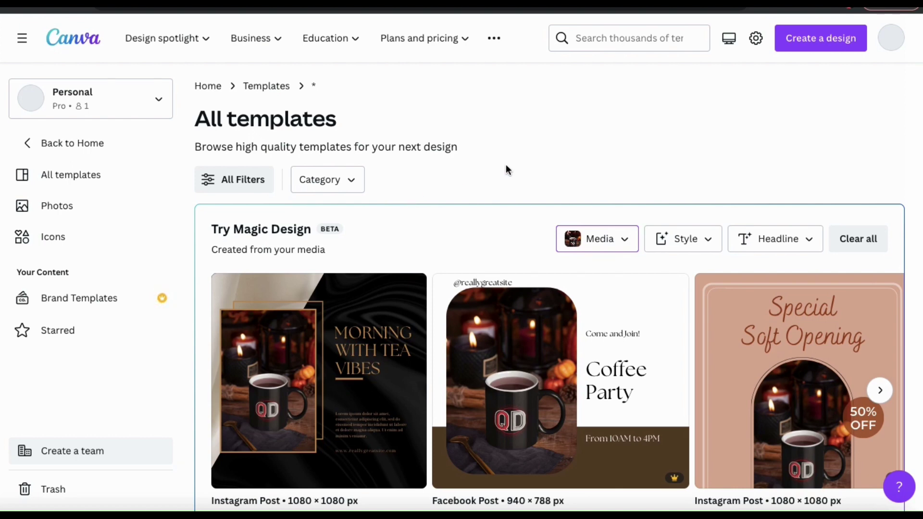
- Advance the Magic Design carousel to the next set of mug-photo template suggestions
{"action": "scroll", "coordinate": [918, 264], "scroll_direction": "down", "scroll_amount": 1}
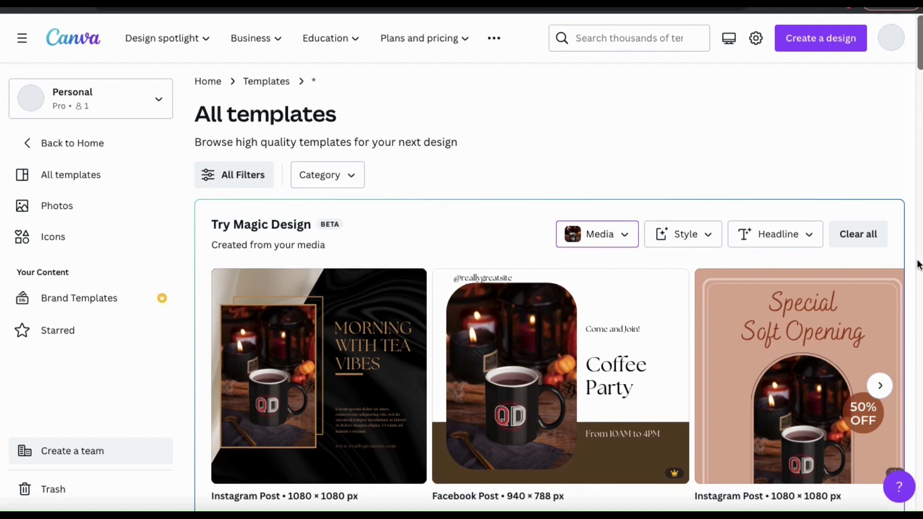
{"action": "scroll", "coordinate": [918, 265], "scroll_direction": "down", "scroll_amount": 3}
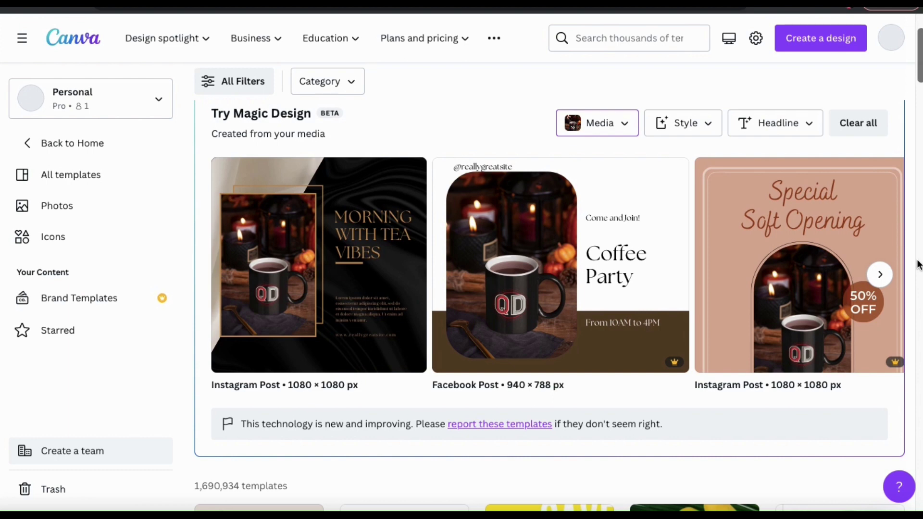
{"action": "scroll", "coordinate": [918, 264], "scroll_direction": "up", "scroll_amount": 1}
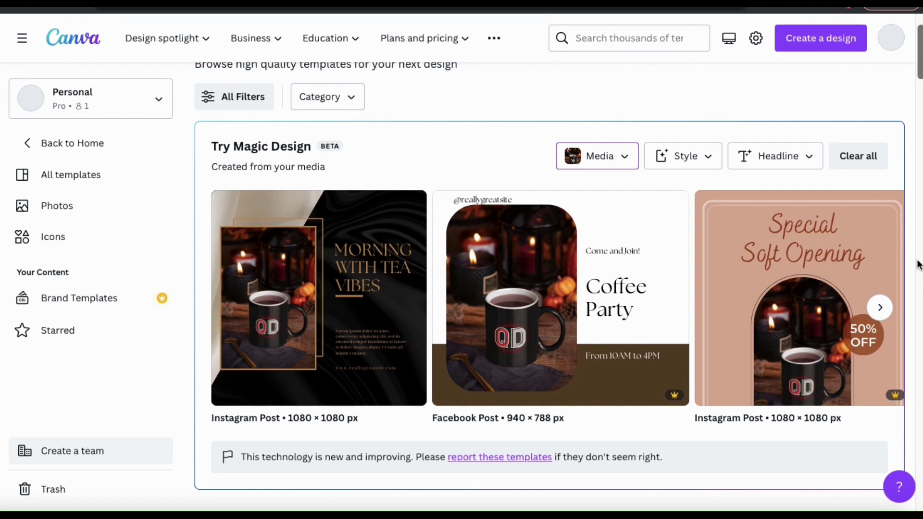
{"action": "left_click", "coordinate": [880, 308]}
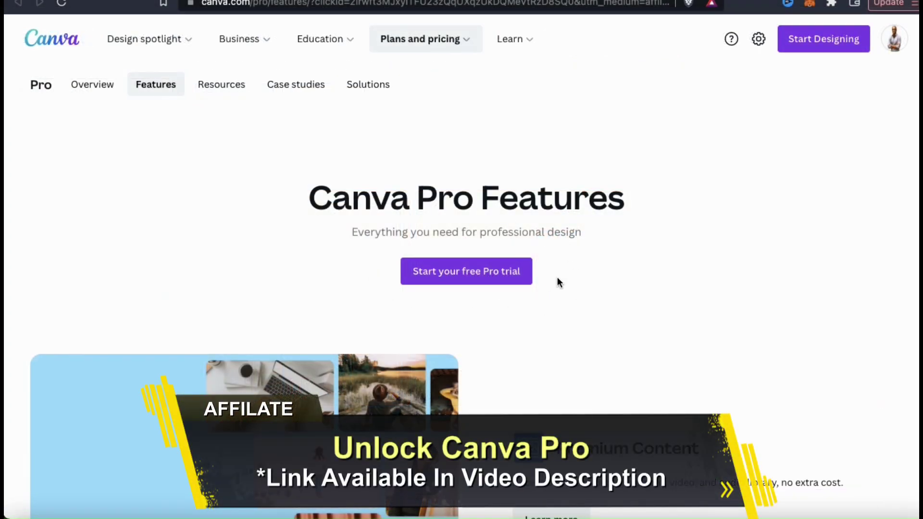
- Advance the carousel to the final suggestions, including Soft Opening and Autumn Is Coming
{"action": "scroll", "coordinate": [558, 278], "scroll_direction": "down", "scroll_amount": 6}
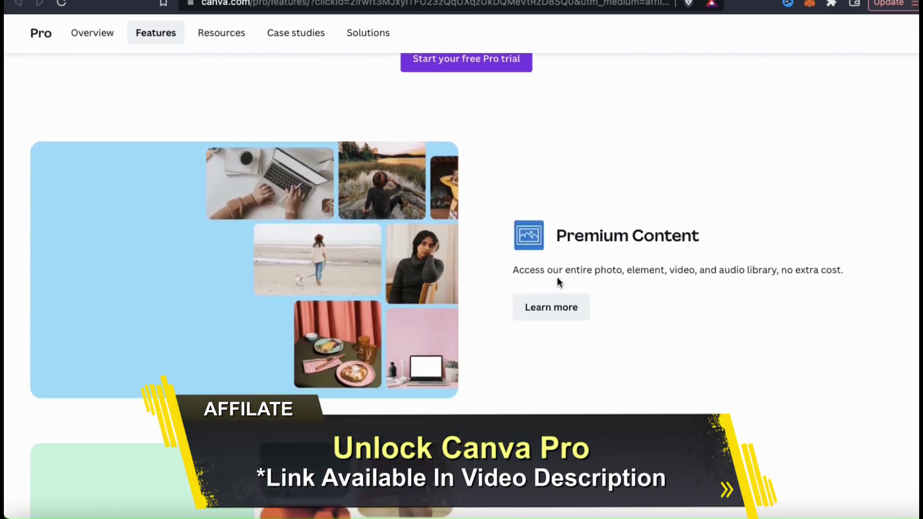
{"action": "scroll", "coordinate": [558, 279], "scroll_direction": "down", "scroll_amount": 10}
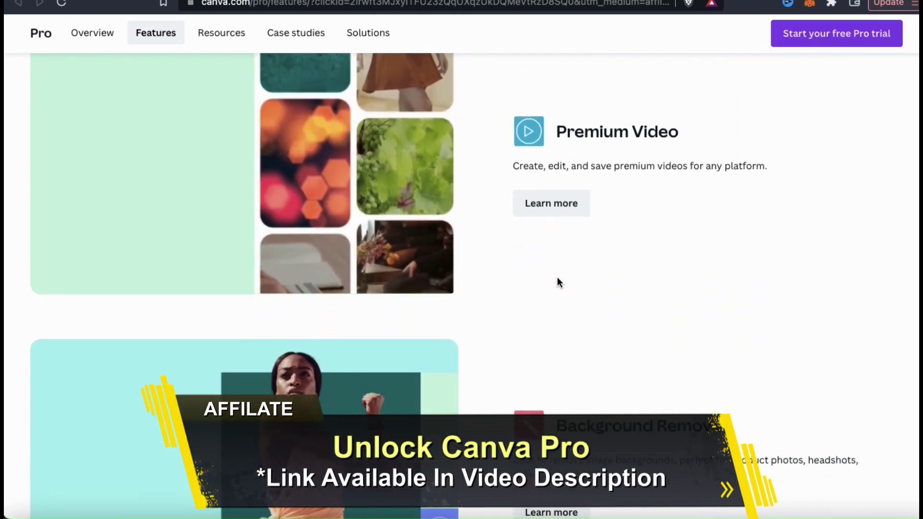
{"action": "scroll", "coordinate": [558, 277], "scroll_direction": "down", "scroll_amount": 3}
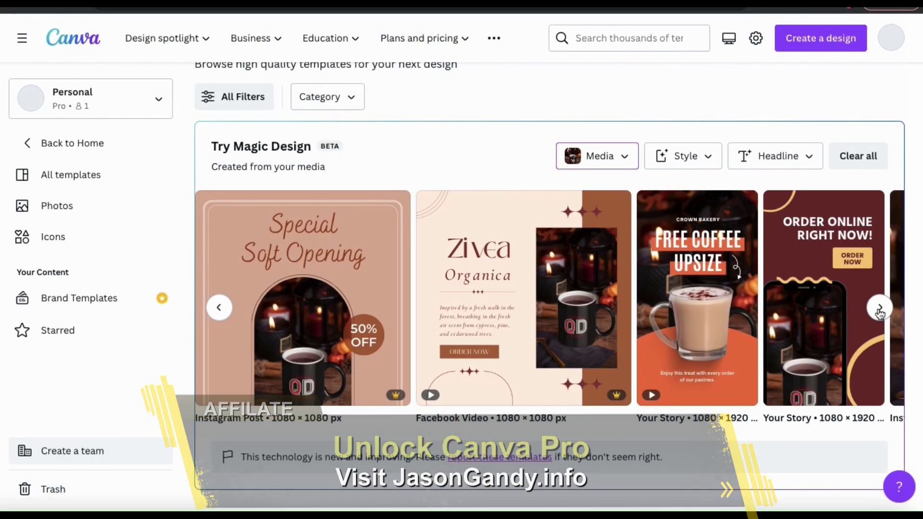
{"action": "left_click", "coordinate": [880, 310]}
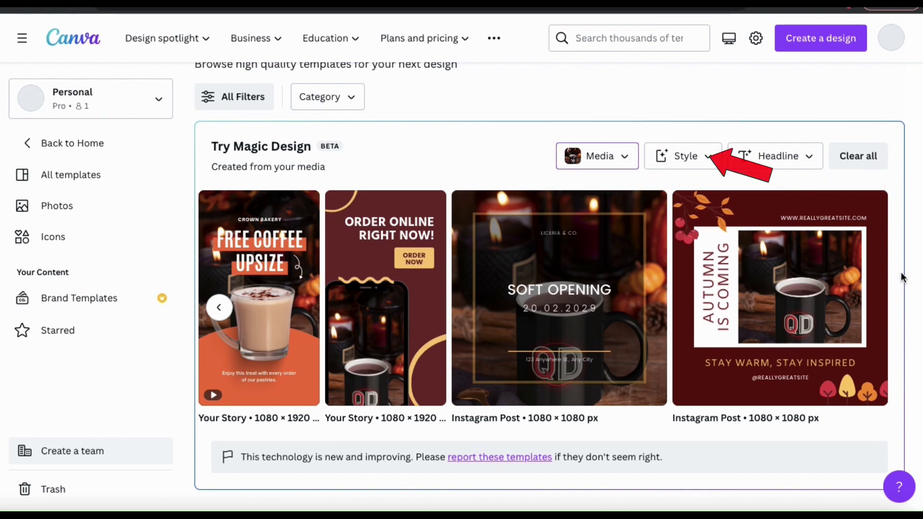
- Open the Magic Design Style dropdown listing vibes and font-and-palette styles
{"action": "left_click", "coordinate": [710, 166]}
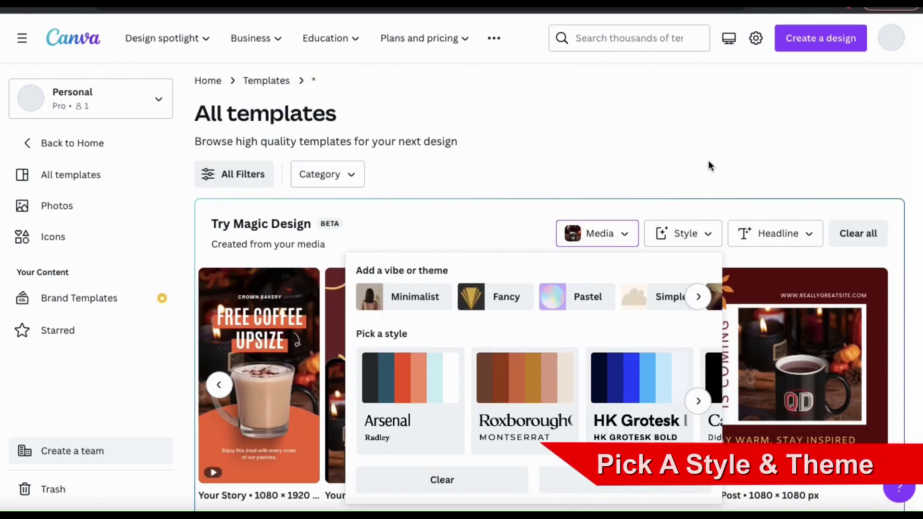
- Choose the Restaurant vibe for the Magic Design results
{"action": "scroll", "coordinate": [710, 165], "scroll_direction": "down", "scroll_amount": 1}
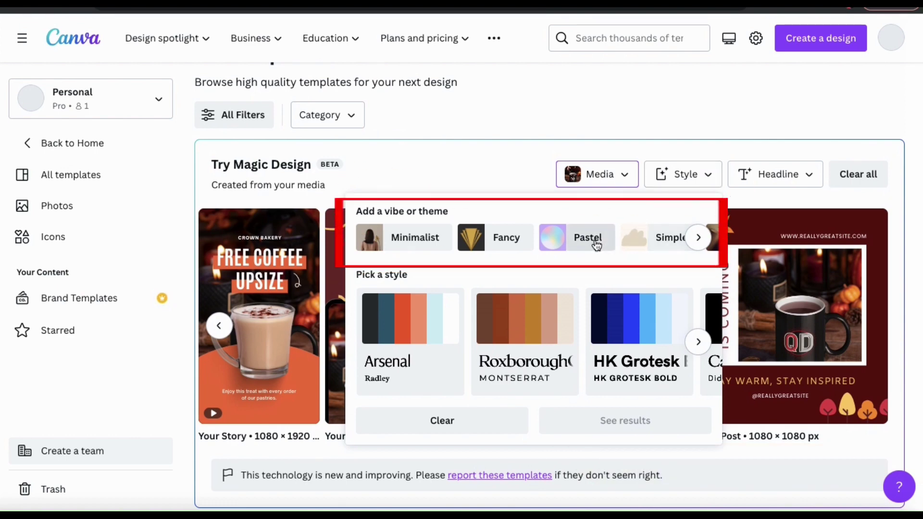
{"action": "left_click", "coordinate": [698, 237]}
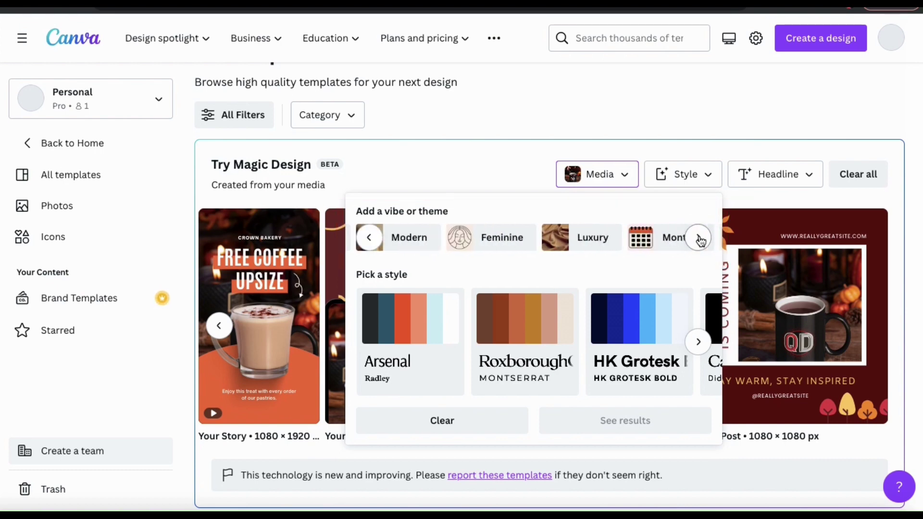
{"action": "left_click", "coordinate": [700, 239]}
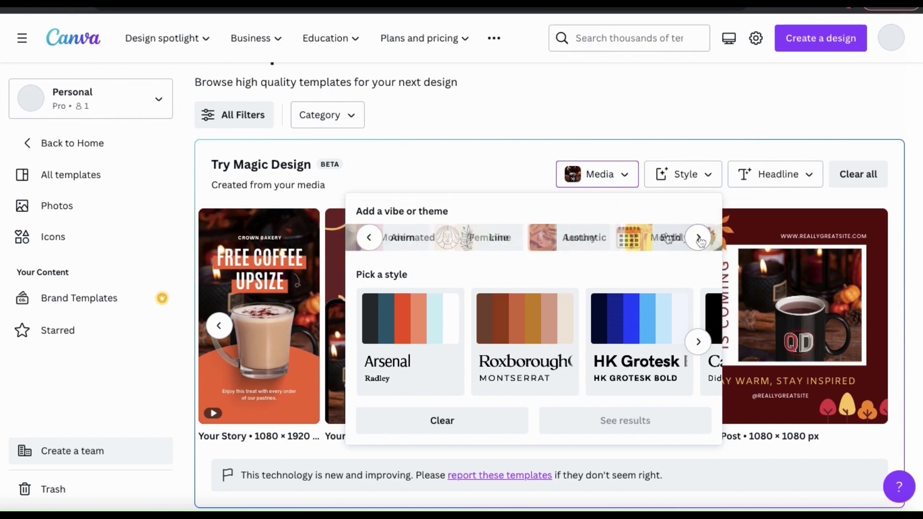
{"action": "left_click", "coordinate": [696, 239]}
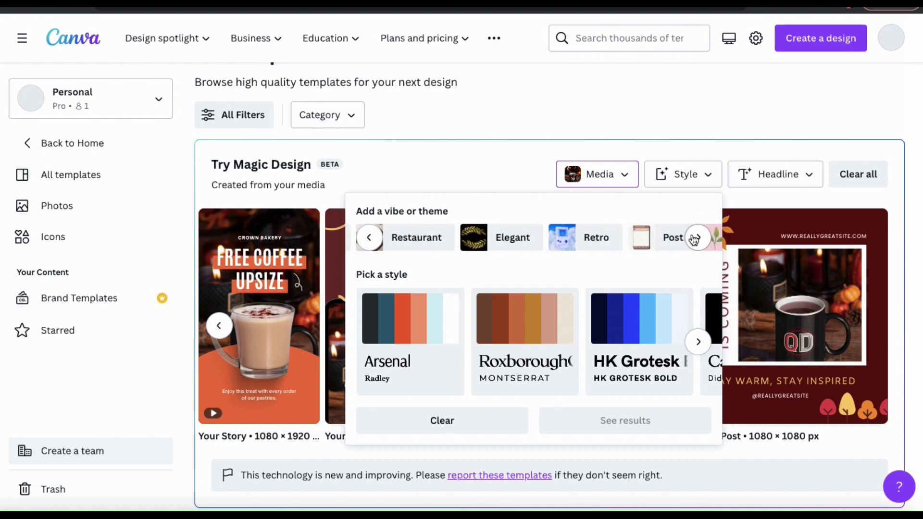
{"action": "left_click", "coordinate": [425, 245]}
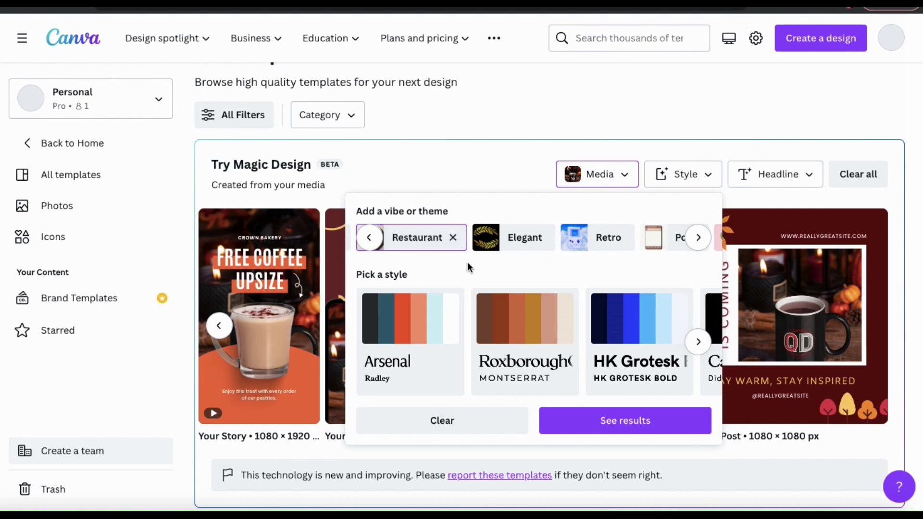
- Pick the green VOGA / Fira Sans Medium style and regenerate the results
{"action": "left_click", "coordinate": [695, 349]}
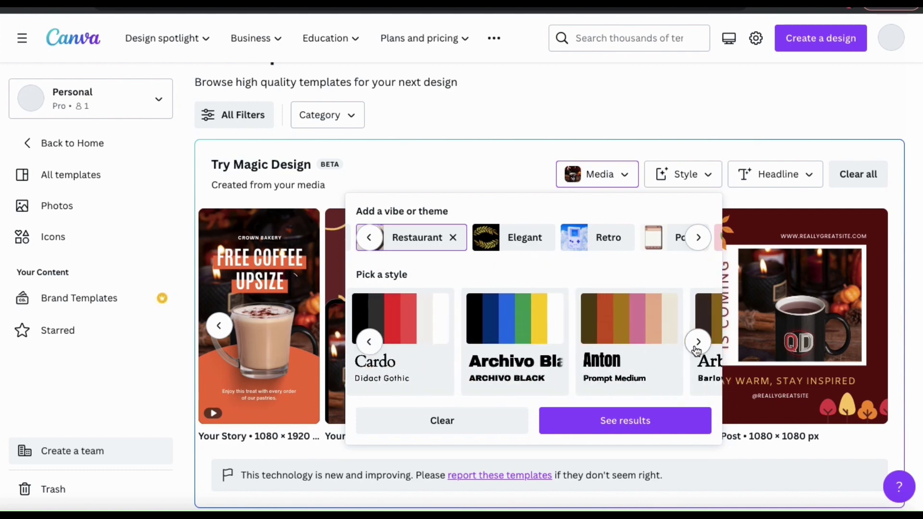
{"action": "left_click", "coordinate": [697, 342]}
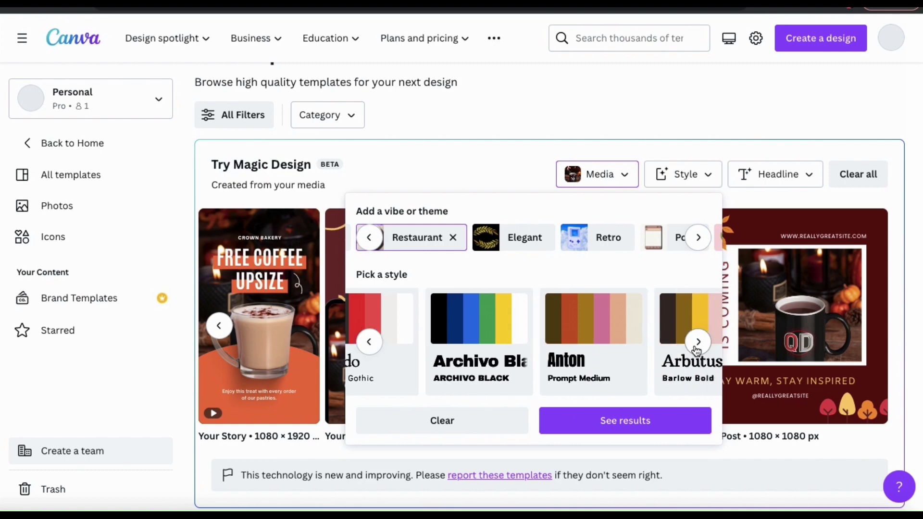
{"action": "left_click", "coordinate": [697, 342]}
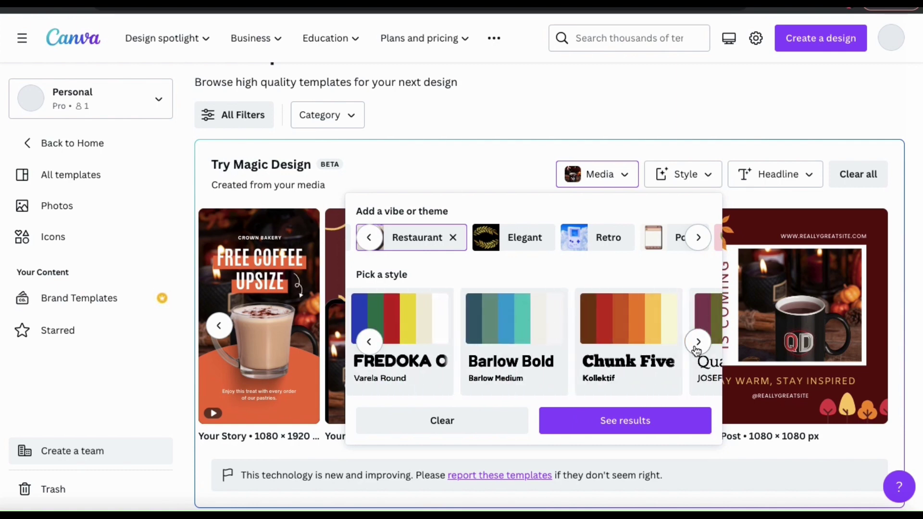
{"action": "left_click", "coordinate": [696, 343]}
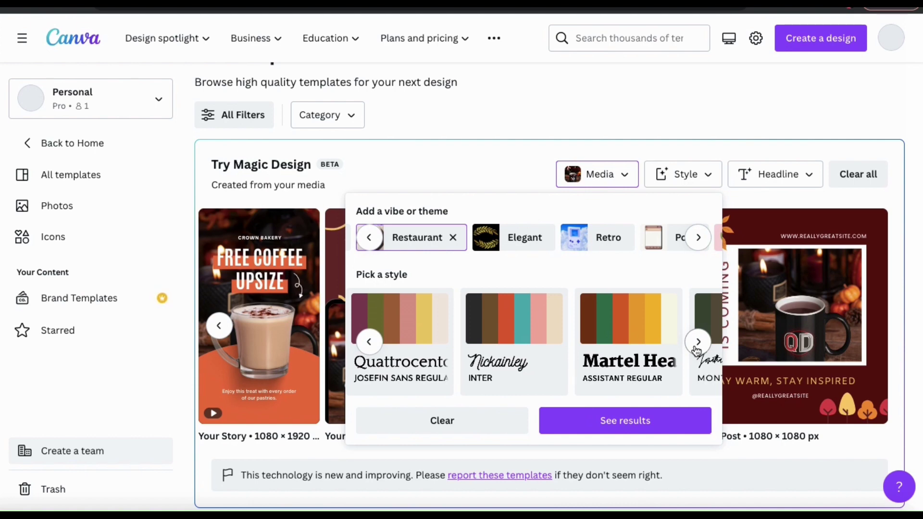
{"action": "left_click", "coordinate": [368, 342]}
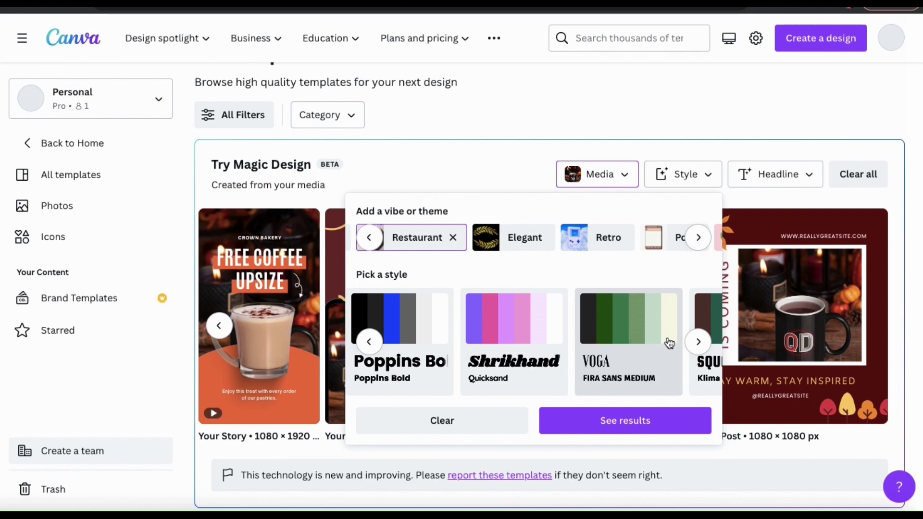
{"action": "left_click", "coordinate": [653, 361]}
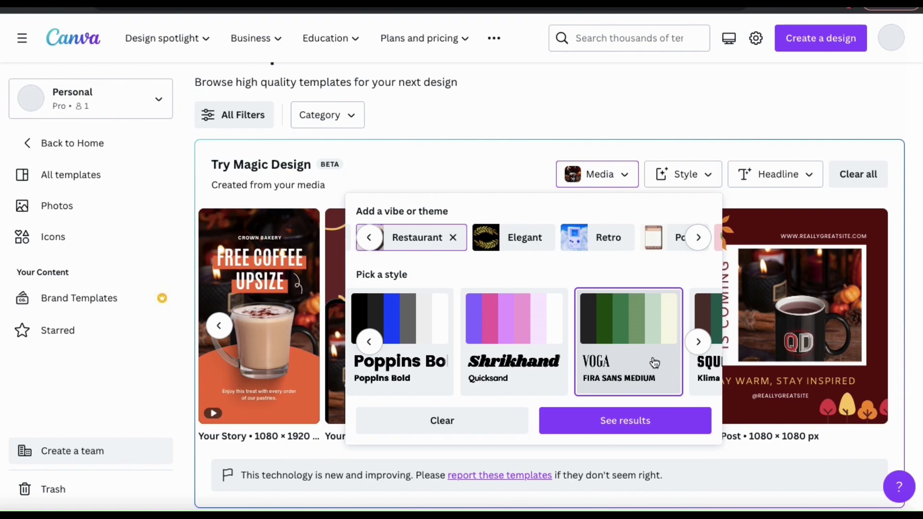
{"action": "left_click", "coordinate": [665, 428]}
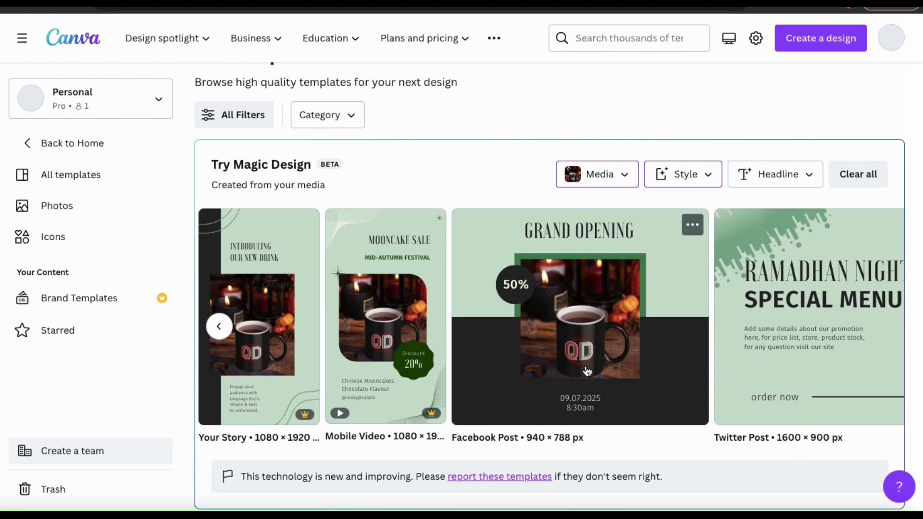
- Browse the VOGA-style results such as Breakfast With Flavor, We're Open and Free Coffee Upsize
{"action": "scroll", "coordinate": [721, 374], "scroll_direction": "left", "scroll_amount": 1}
{"action": "scroll", "coordinate": [721, 374], "scroll_direction": "left", "scroll_amount": 5}
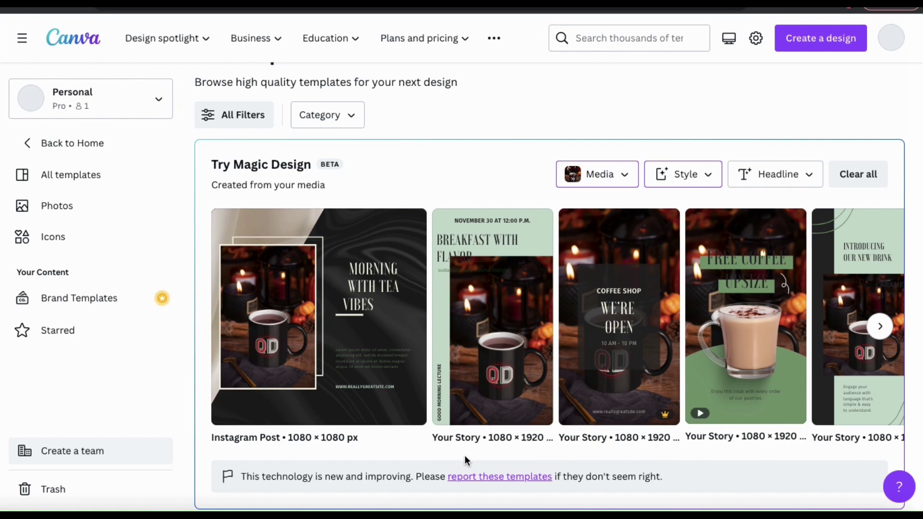
{"action": "mouse_move", "coordinate": [537, 442]}
{"action": "mouse_move", "coordinate": [743, 417]}
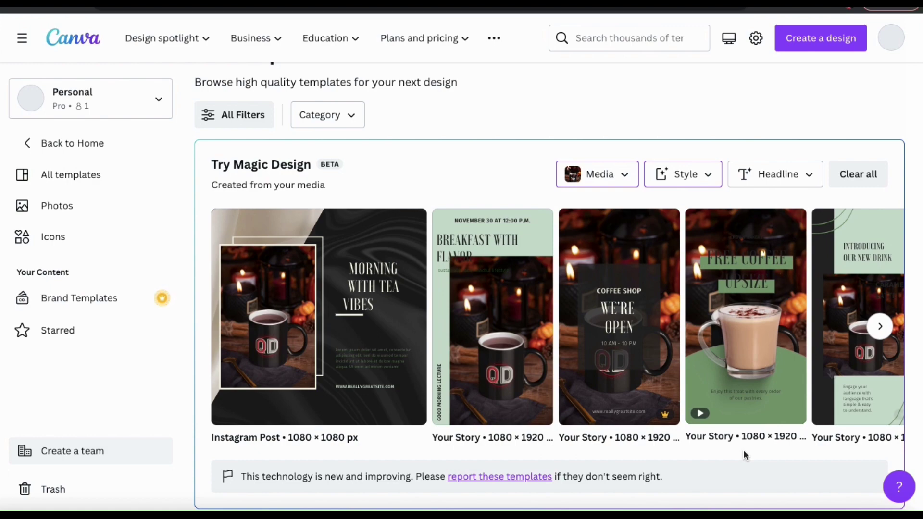
{"action": "scroll", "coordinate": [831, 373], "scroll_direction": "right", "scroll_amount": 5}
{"action": "scroll", "coordinate": [832, 374], "scroll_direction": "right", "scroll_amount": 10}
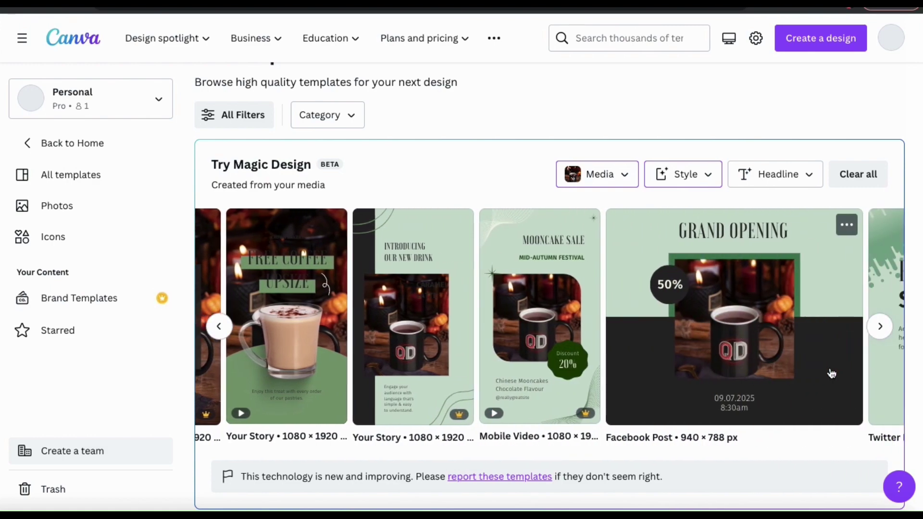
{"action": "scroll", "coordinate": [831, 373], "scroll_direction": "left", "scroll_amount": 10}
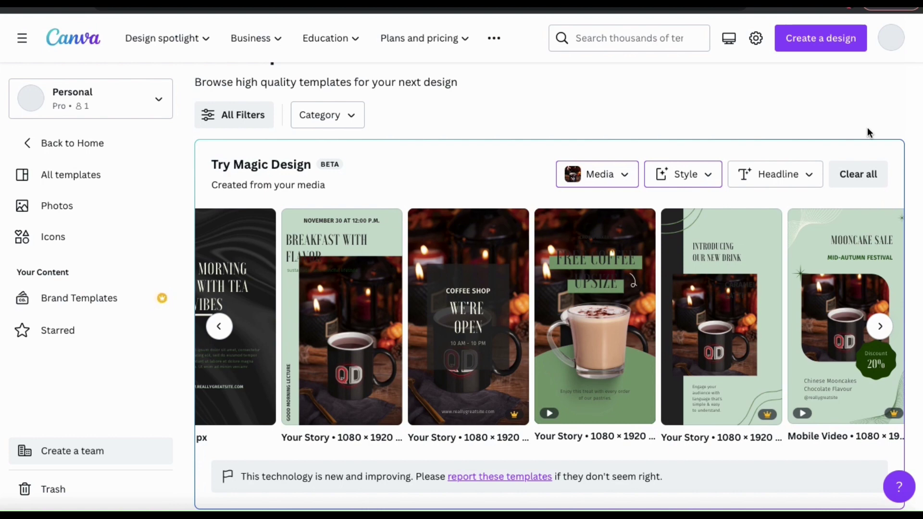
- Add the headline 'The QD Coffee Bar' to the Magic Design results
{"action": "left_click", "coordinate": [803, 187]}
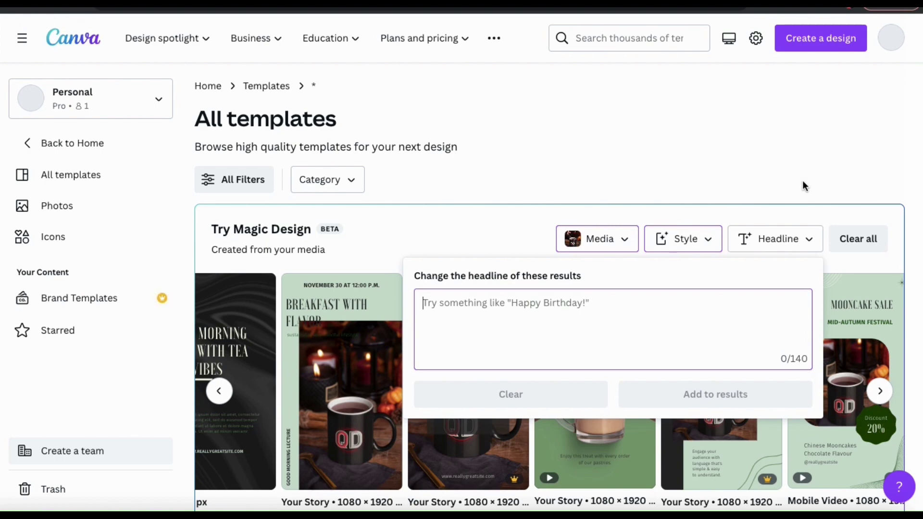
{"action": "type", "text": "T"}
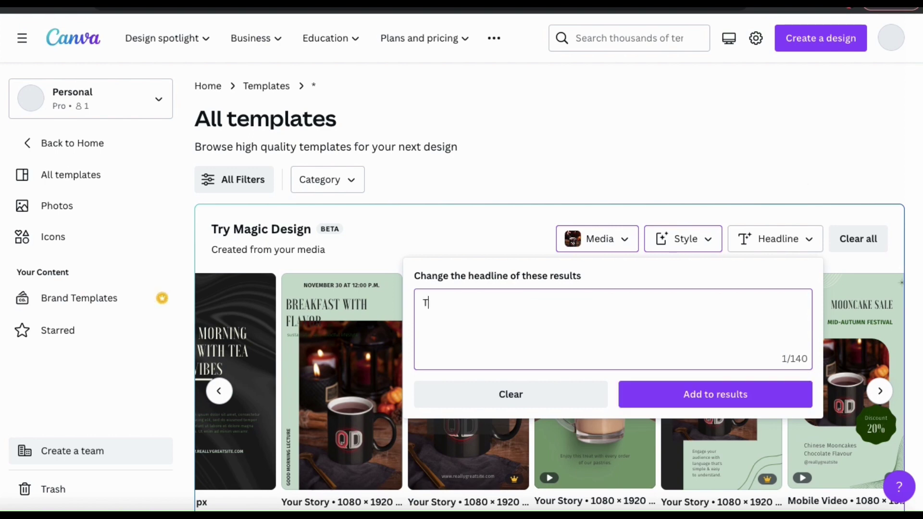
{"action": "type", "text": "he QD Coffee Ba"}
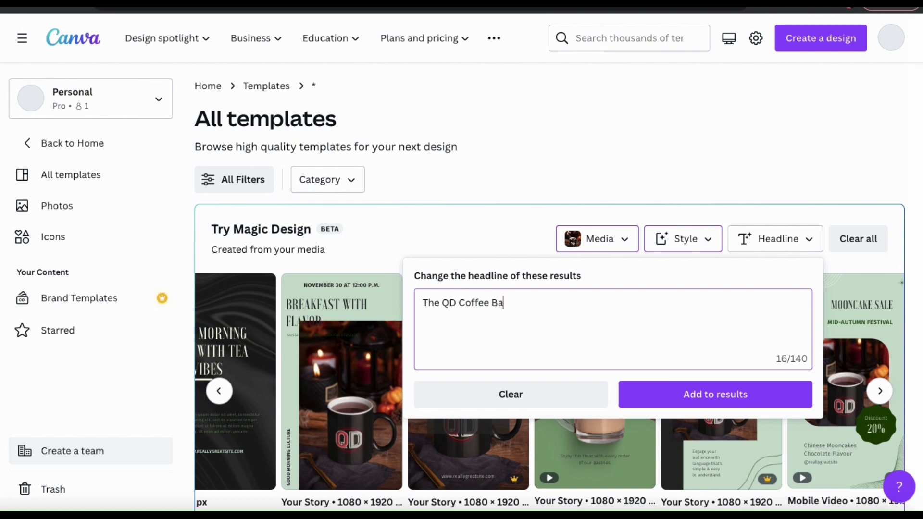
{"action": "type", "text": "r"}
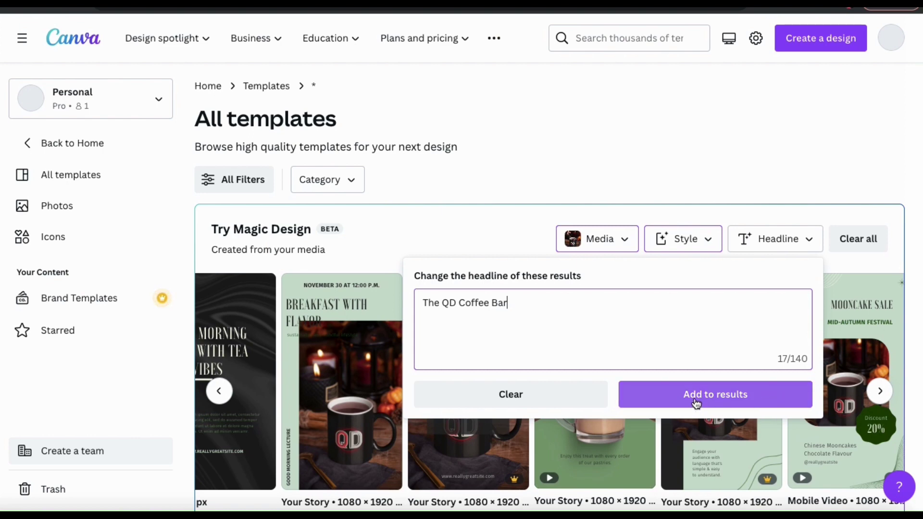
{"action": "left_click", "coordinate": [726, 408]}
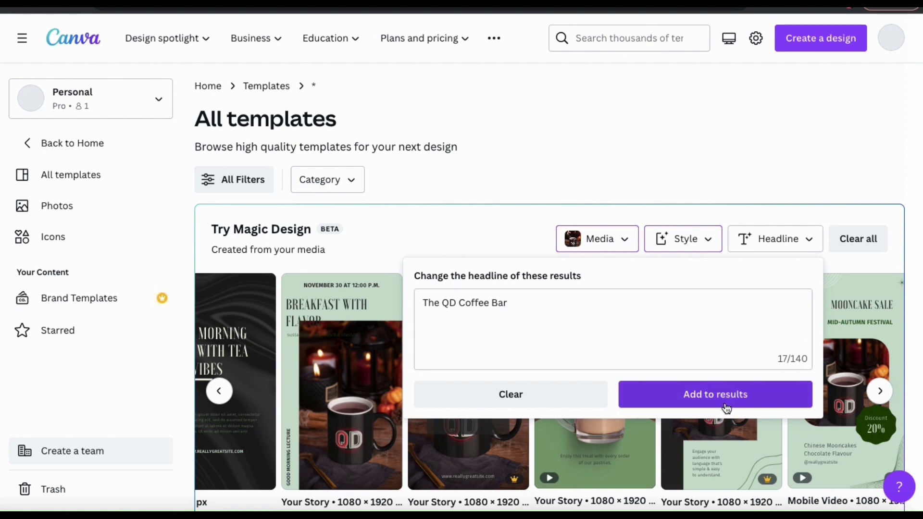
- Scroll to and preview the 1600 × 900 Twitter template headed THE QD COFFEE BAR
{"action": "scroll", "coordinate": [485, 344], "scroll_direction": "right", "scroll_amount": 3}
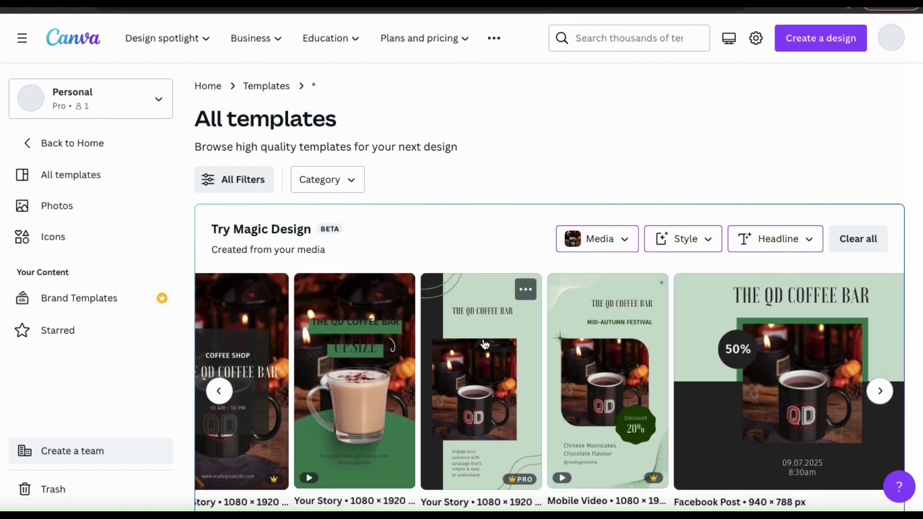
{"action": "mouse_move", "coordinate": [622, 312]}
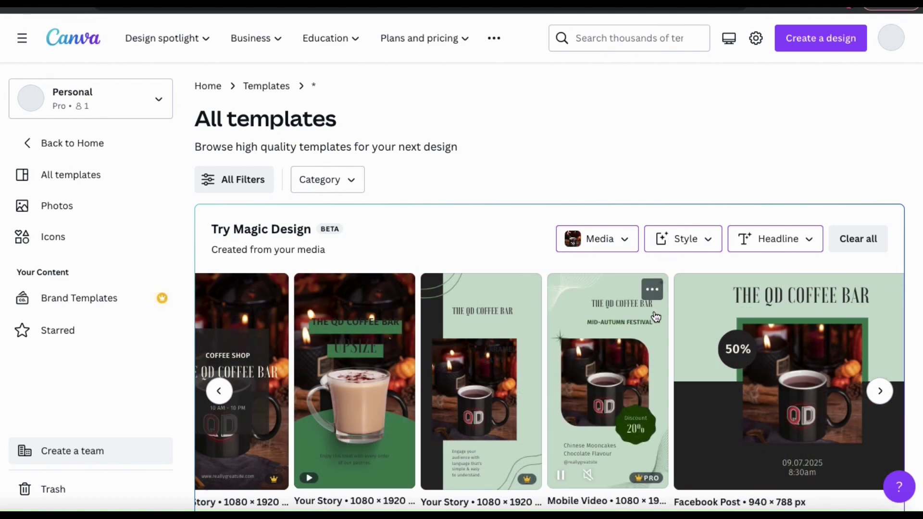
{"action": "scroll", "coordinate": [663, 312], "scroll_direction": "right", "scroll_amount": 2}
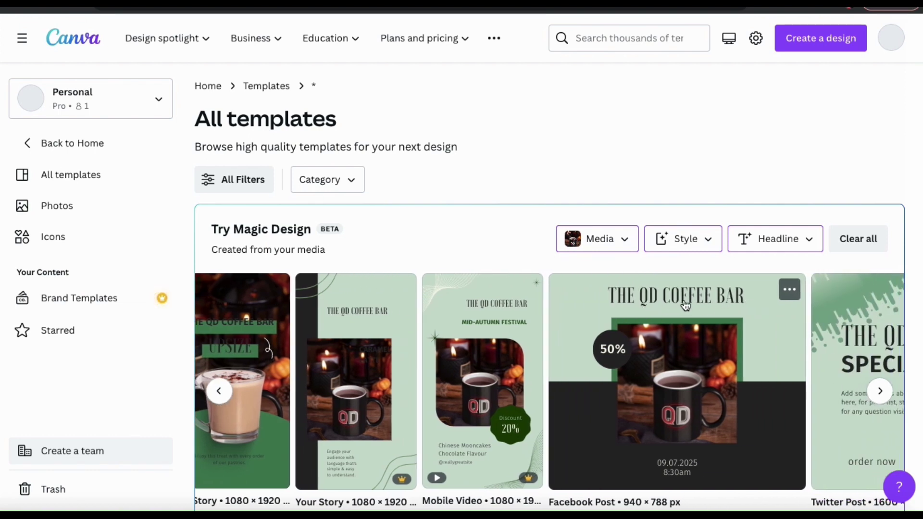
{"action": "scroll", "coordinate": [685, 305], "scroll_direction": "right", "scroll_amount": 2}
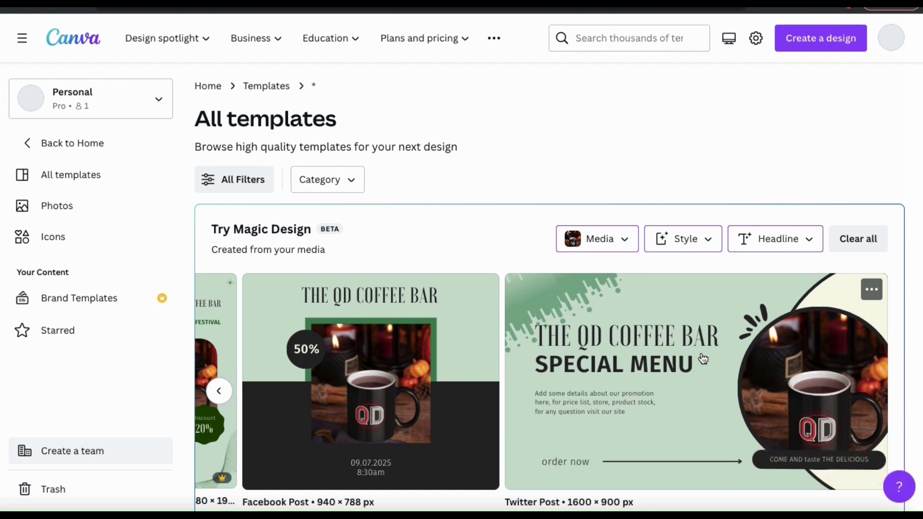
{"action": "left_click", "coordinate": [685, 404]}
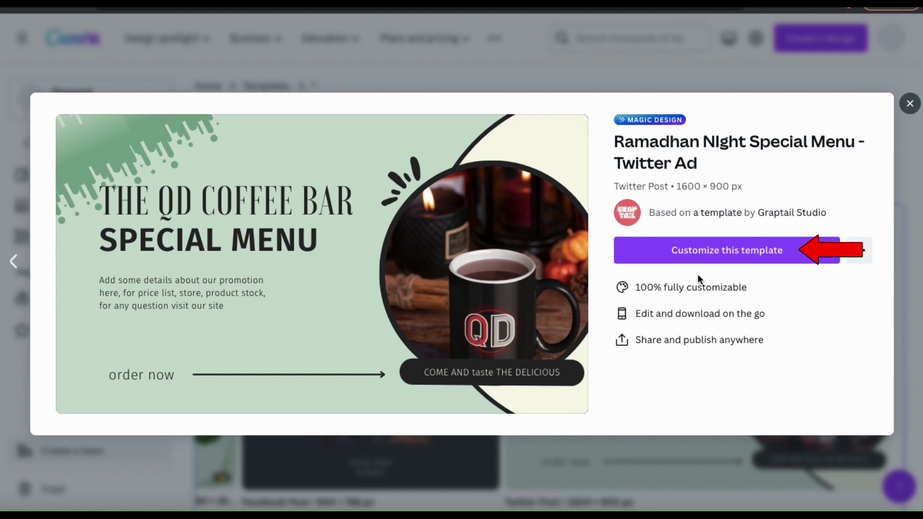
- Customize the Twitter Post template that shows the QD mug photo in its circle
{"action": "left_click", "coordinate": [713, 259]}
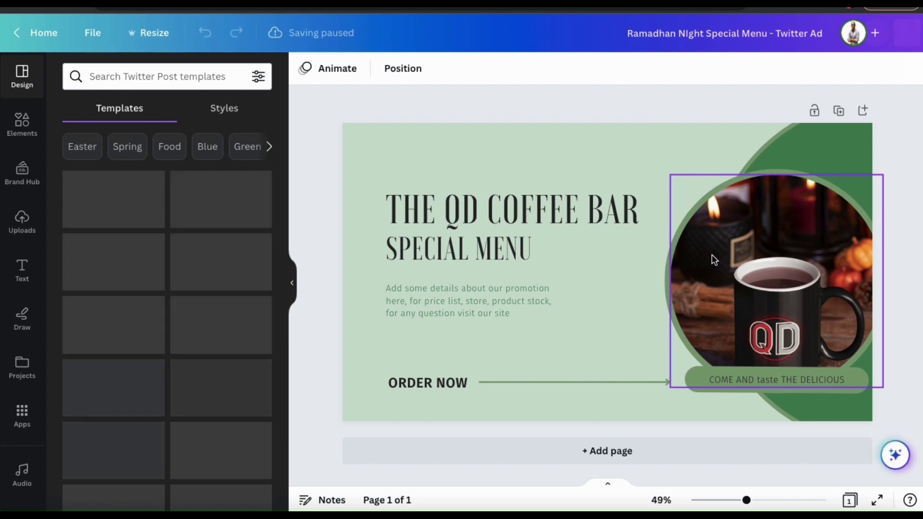
- Give THE QD COFFEE BAR title a bolder font and change the subtitle to 'OPENING SOON!'
{"action": "triple_click", "coordinate": [511, 209]}
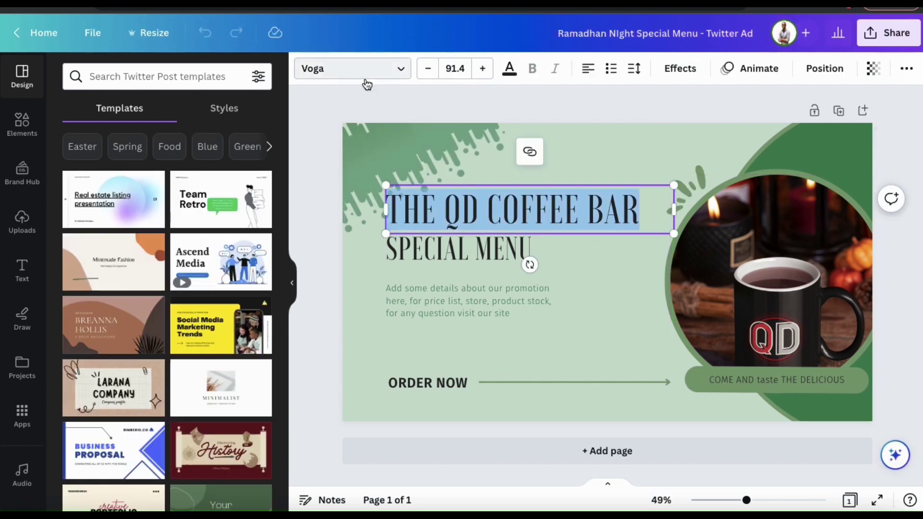
{"action": "left_click", "coordinate": [352, 68]}
{"action": "left_click", "coordinate": [212, 210]}
{"action": "triple_click", "coordinate": [457, 248]}
{"action": "type", "text": "OPENING SOON!"}
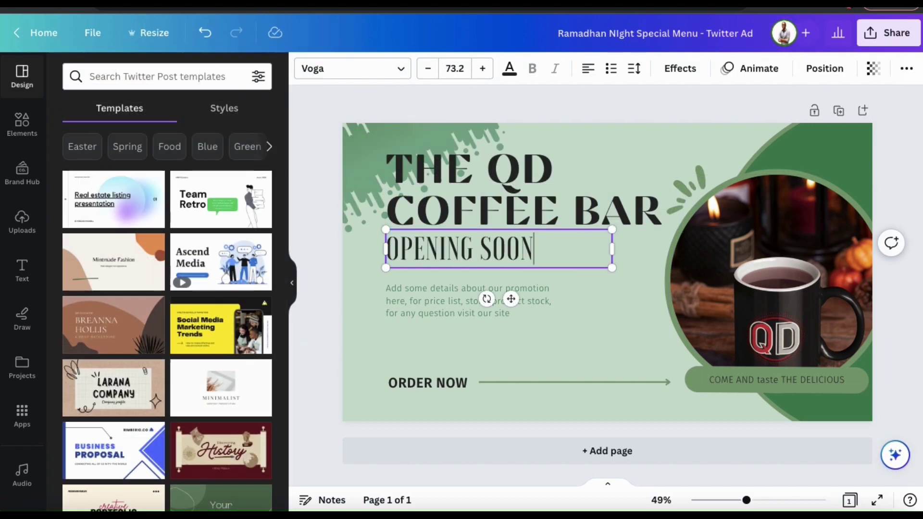
- Add a 'coffee beans' graphic from Elements and place it at the lower left
{"action": "left_click", "coordinate": [552, 325]}
{"action": "left_click", "coordinate": [22, 124]}
{"action": "type", "text": "coffee beans"}
{"action": "key", "text": "Return"}
{"action": "scroll", "coordinate": [167, 288], "scroll_direction": "down", "scroll_amount": 1}
{"action": "left_click", "coordinate": [167, 346]}
{"action": "left_click_drag", "start_coordinate": [677, 315], "coordinate": [549, 395]}
- Apply the Fun page animation and play a preview of the animated design
{"action": "left_click", "coordinate": [362, 68]}
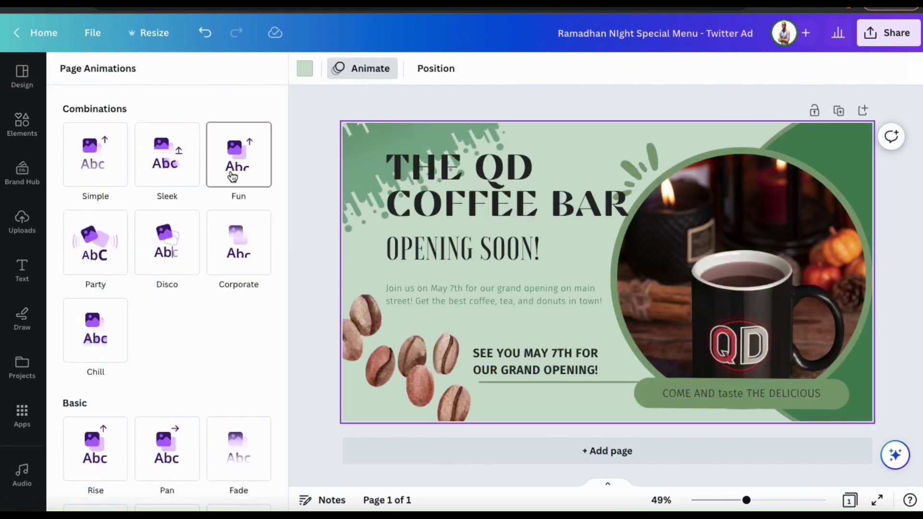
{"action": "left_click", "coordinate": [233, 178]}
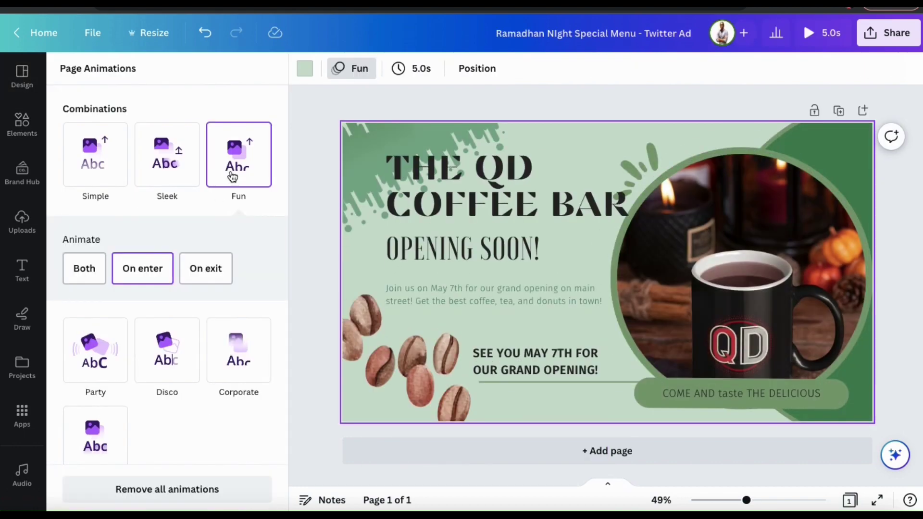
{"action": "left_click", "coordinate": [894, 247]}
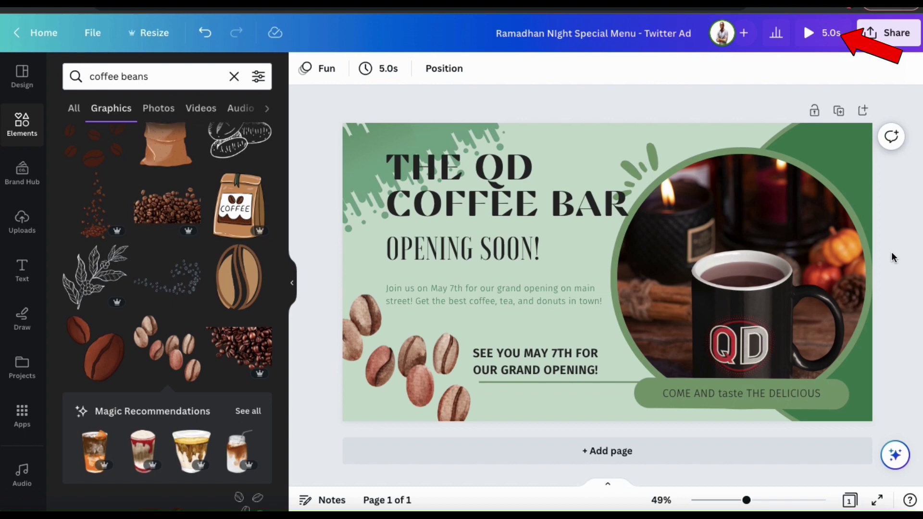
{"action": "left_click", "coordinate": [817, 30]}
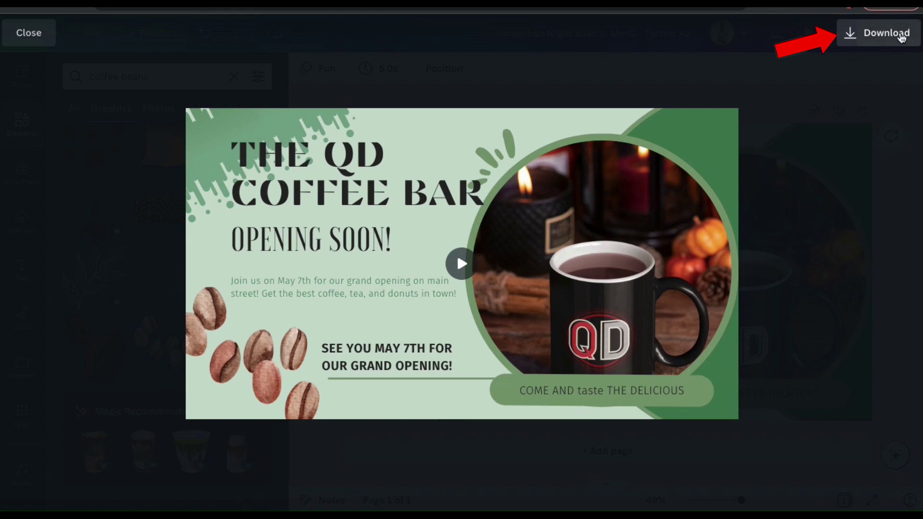
- Download the design as an MP4 video and dismiss the downloading notice
{"action": "left_click", "coordinate": [901, 34]}
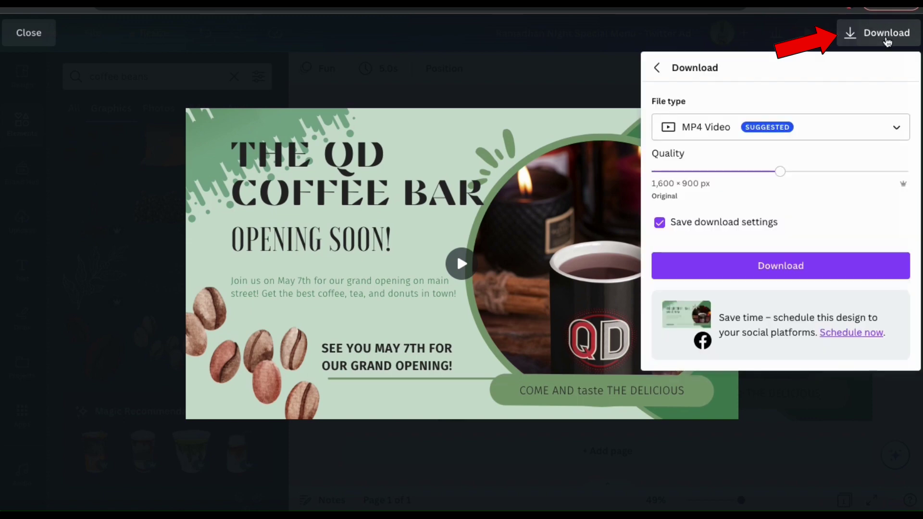
{"action": "left_click", "coordinate": [806, 267]}
{"action": "left_click", "coordinate": [890, 238]}
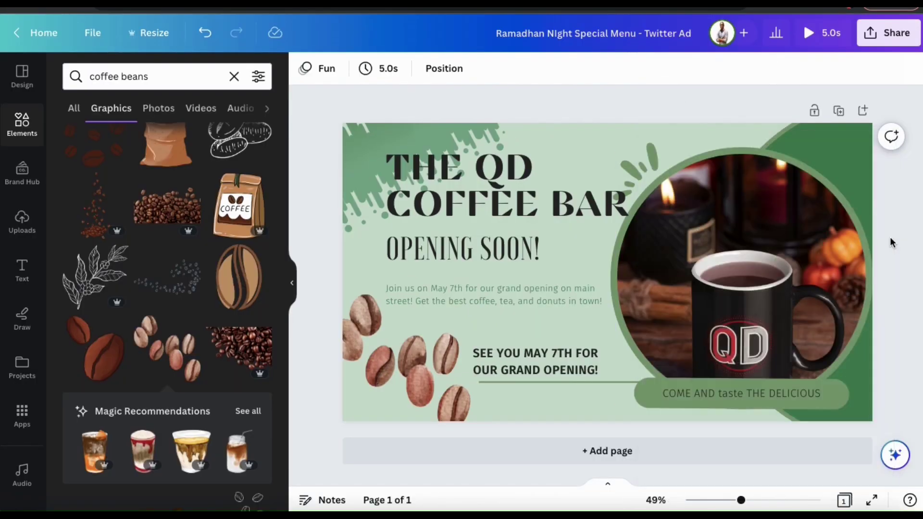